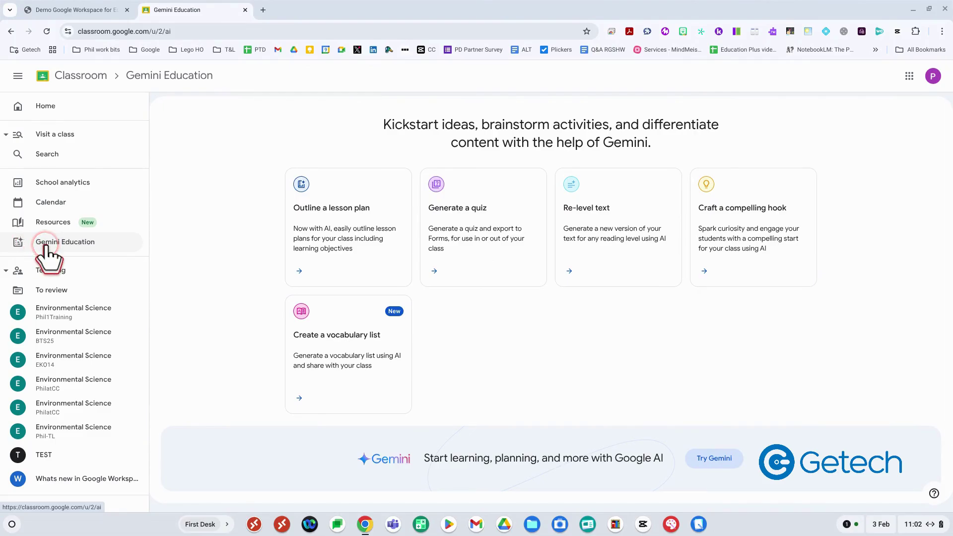
Start a lesson plan outline with target grade Year 7 and show the available template choices.
click(337, 236)
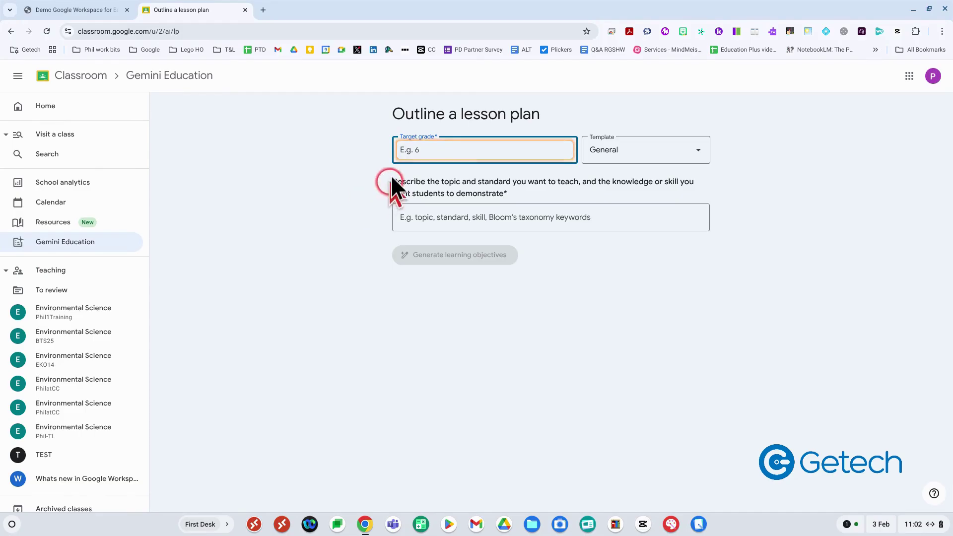
click(435, 149)
text(Year 7)
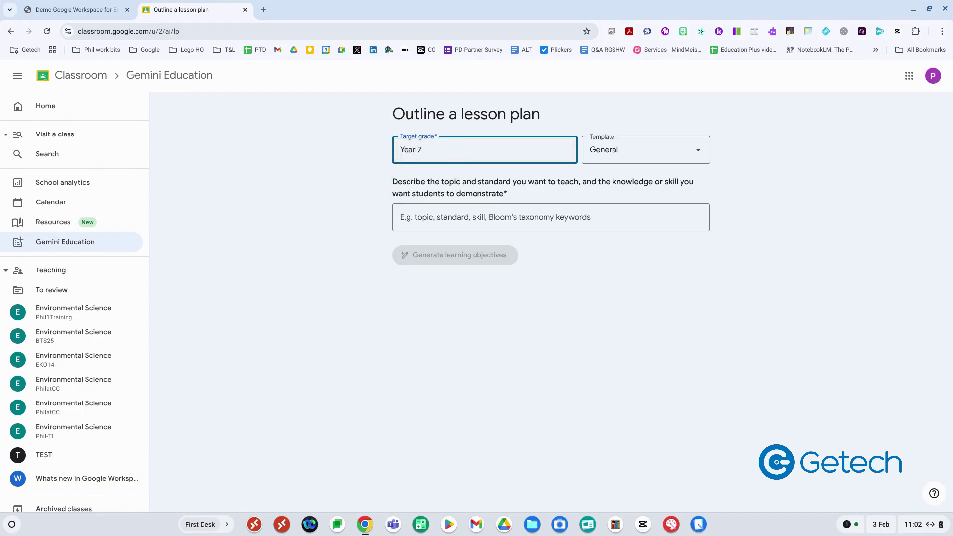
click(629, 155)
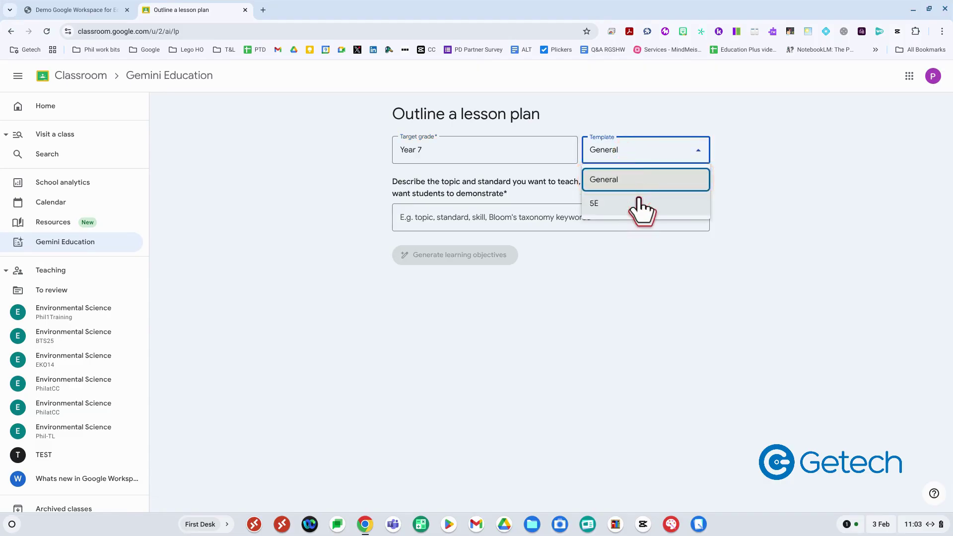
Enter "Creation of rivers" as the lesson topic and generate the learning objectives.
click(452, 219)
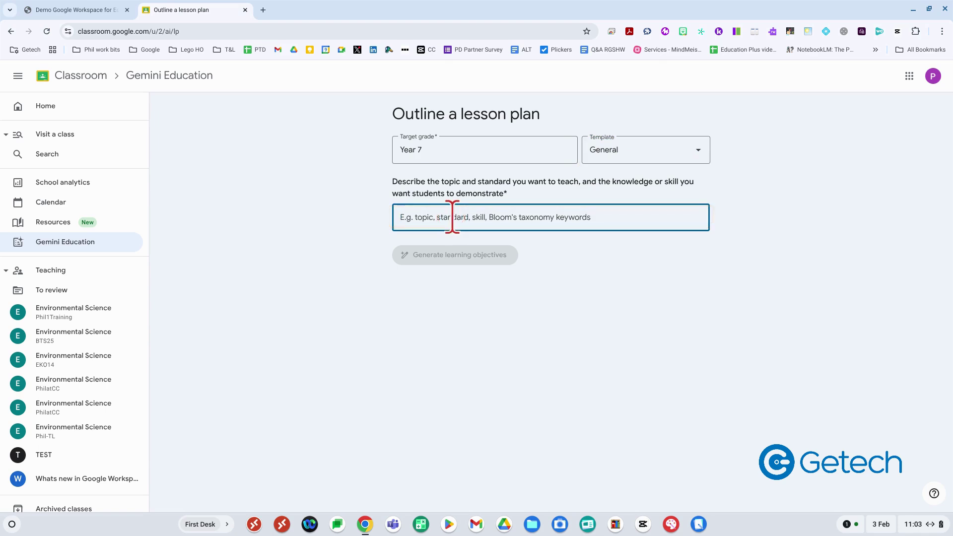
text(creatio of rivers)
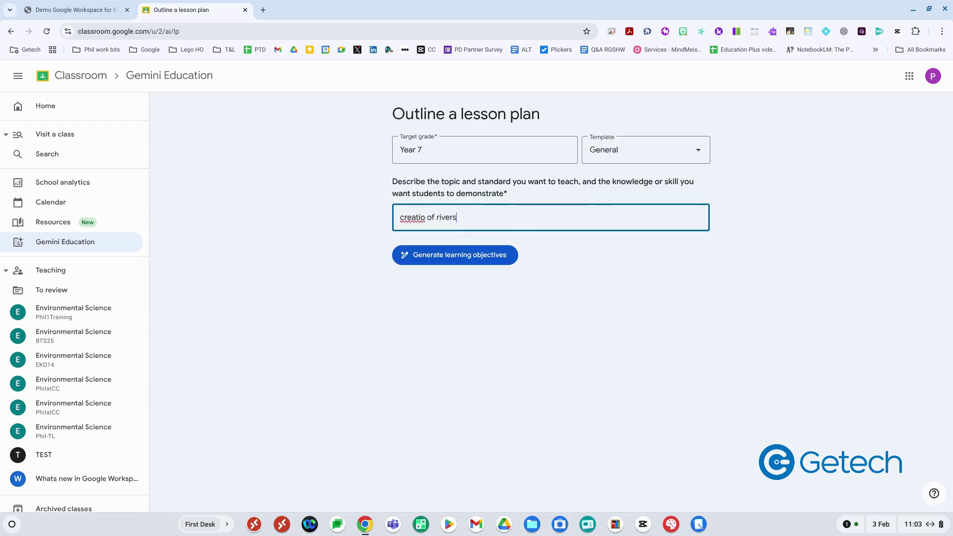
right_click(415, 217)
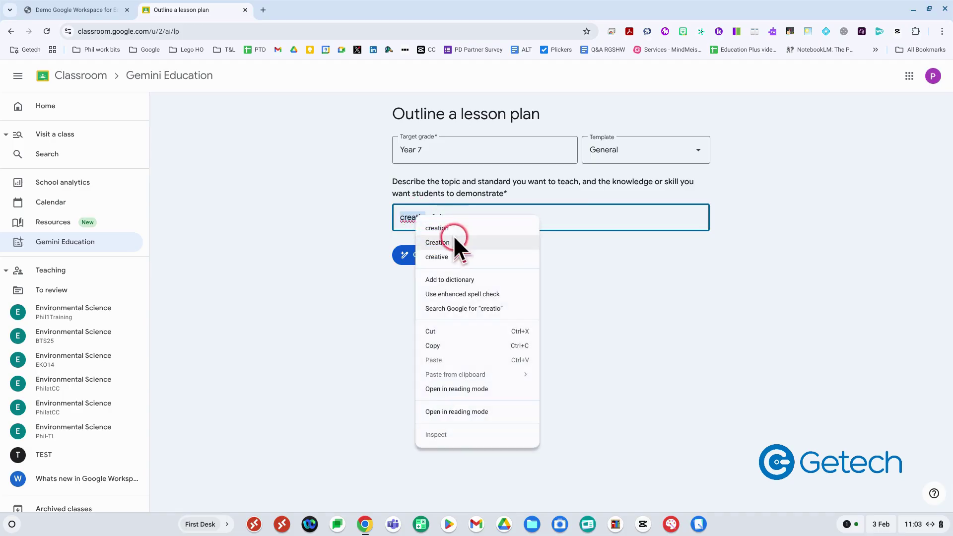
click(437, 242)
click(492, 256)
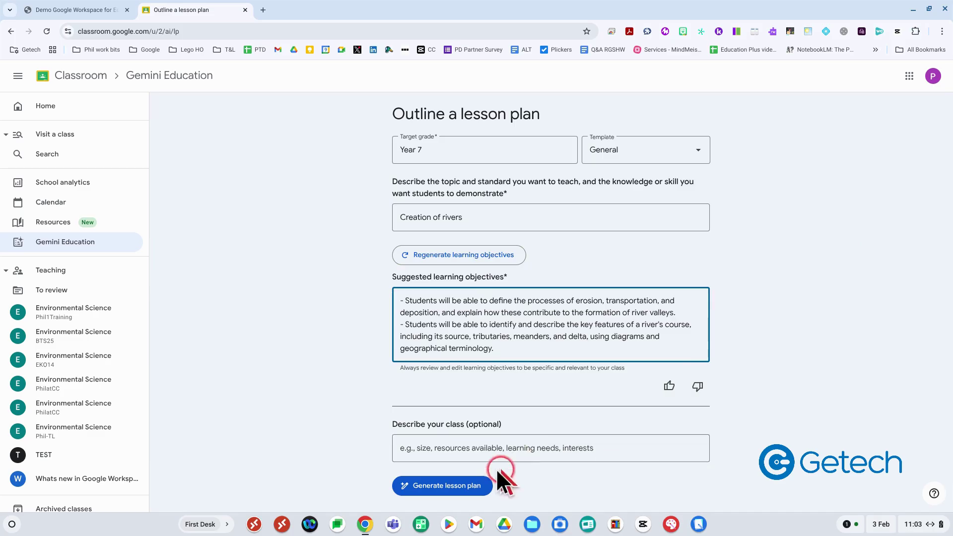
Generate the lesson plan from the suggested learning objectives and review its sections through to the assessment.
click(459, 486)
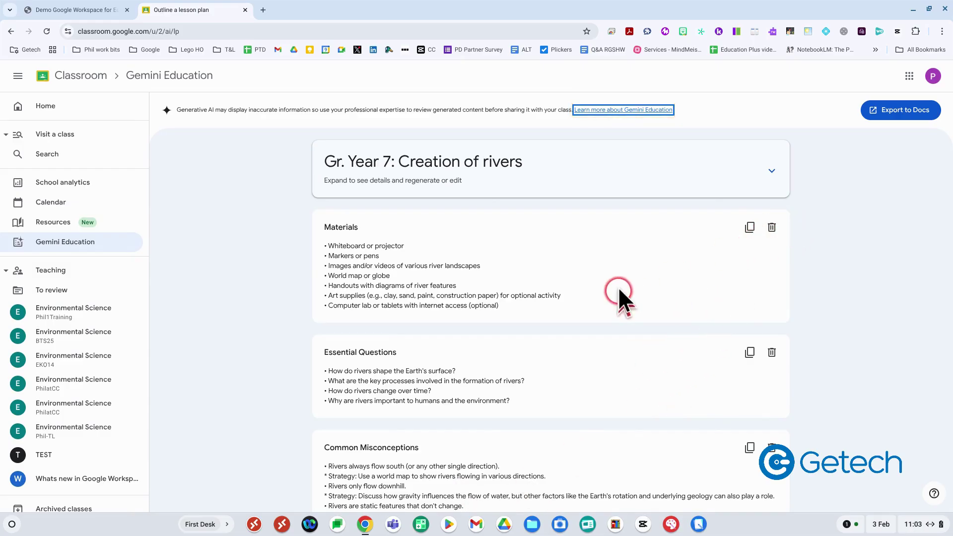
scroll(618, 283, down, 1)
scroll(621, 282, down, 5)
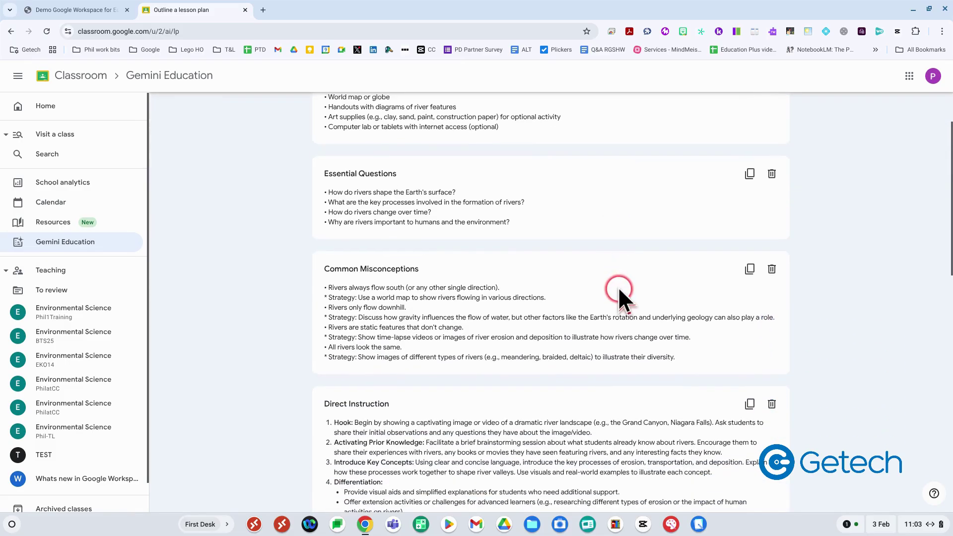
scroll(628, 288, down, 6)
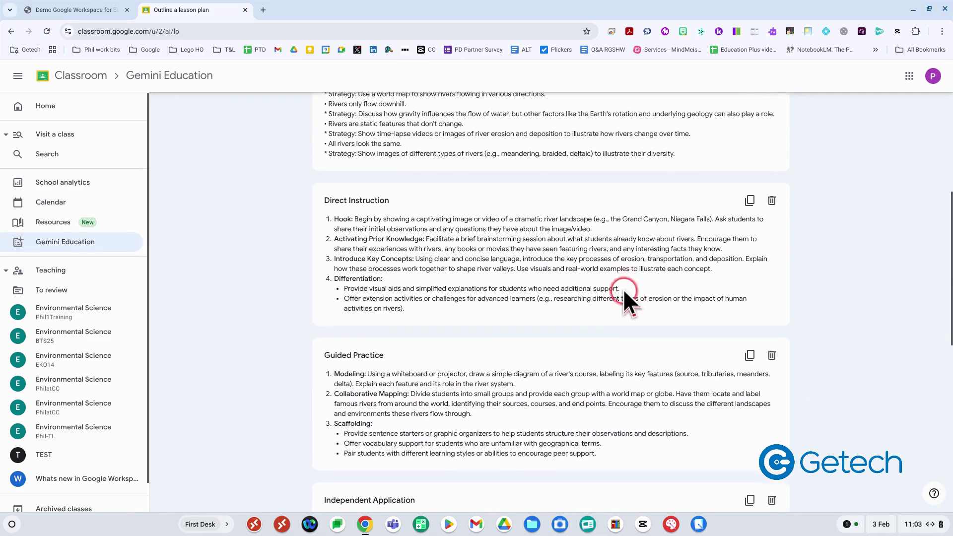
scroll(622, 295, down, 5)
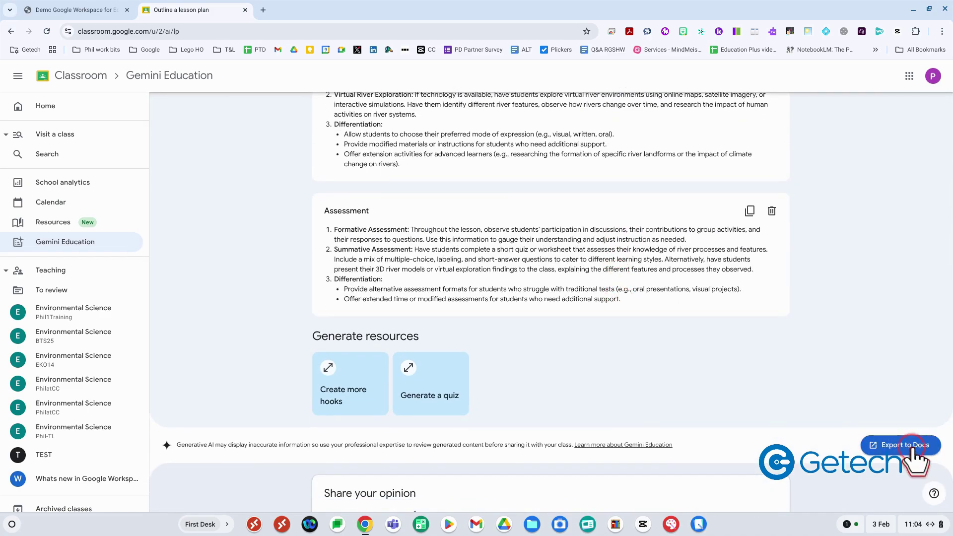
Export the lesson plan to Google Docs and return to the lesson plan in Classroom.
click(912, 446)
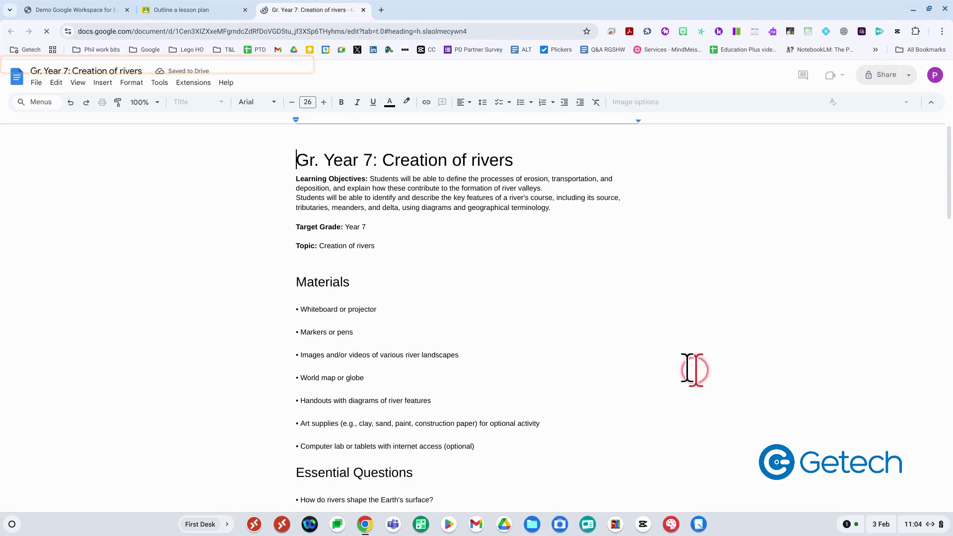
scroll(655, 342, up, 3)
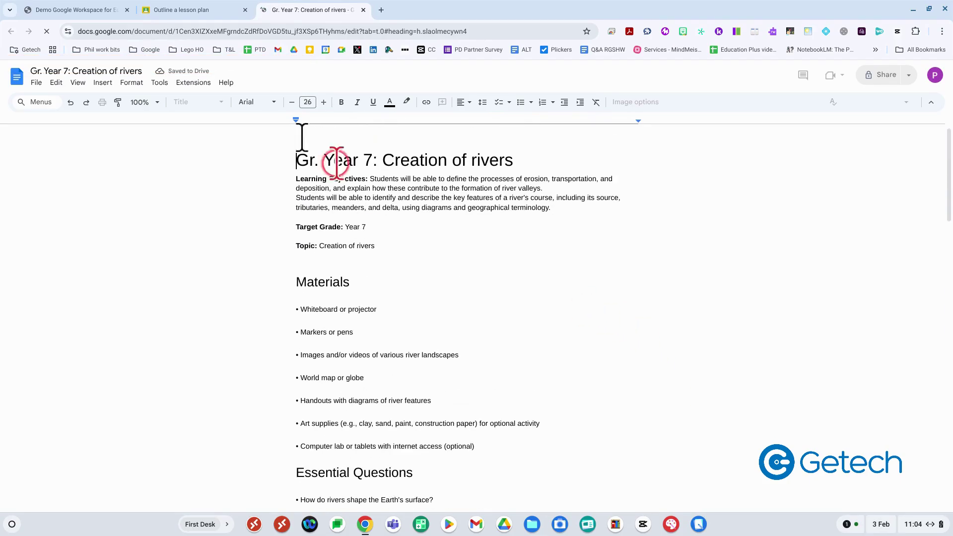
click(194, 10)
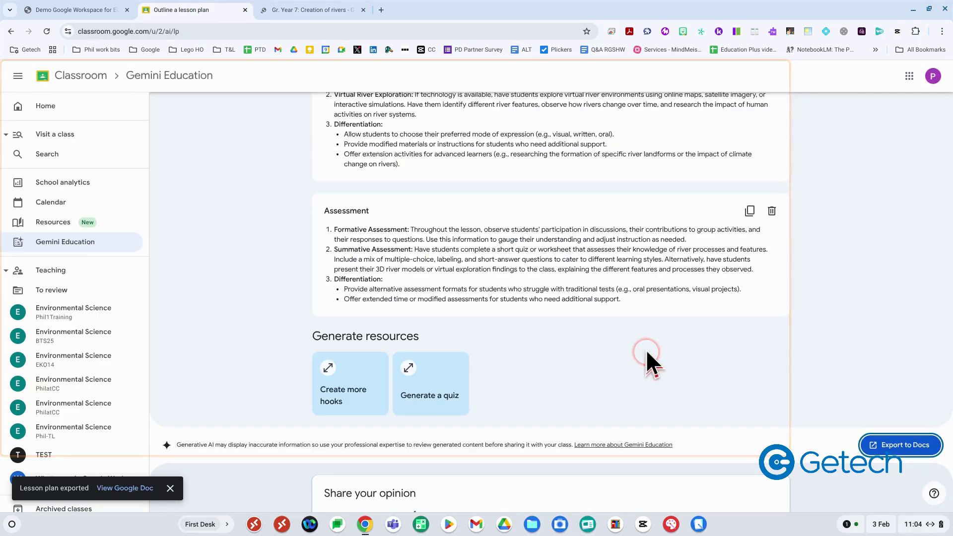
click(644, 351)
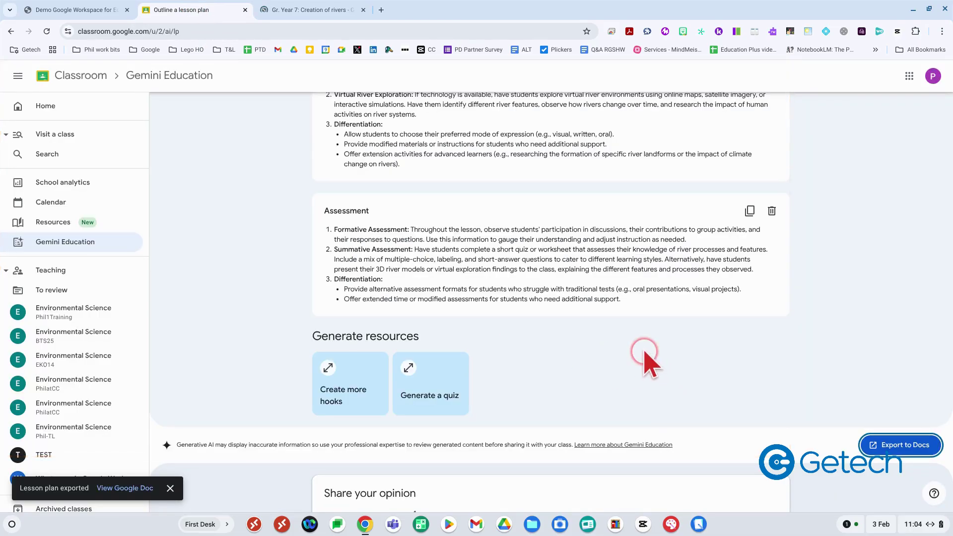
click(644, 351)
Start generating a quiz from the lesson plan and set the number of questions to 7.
click(429, 388)
click(430, 388)
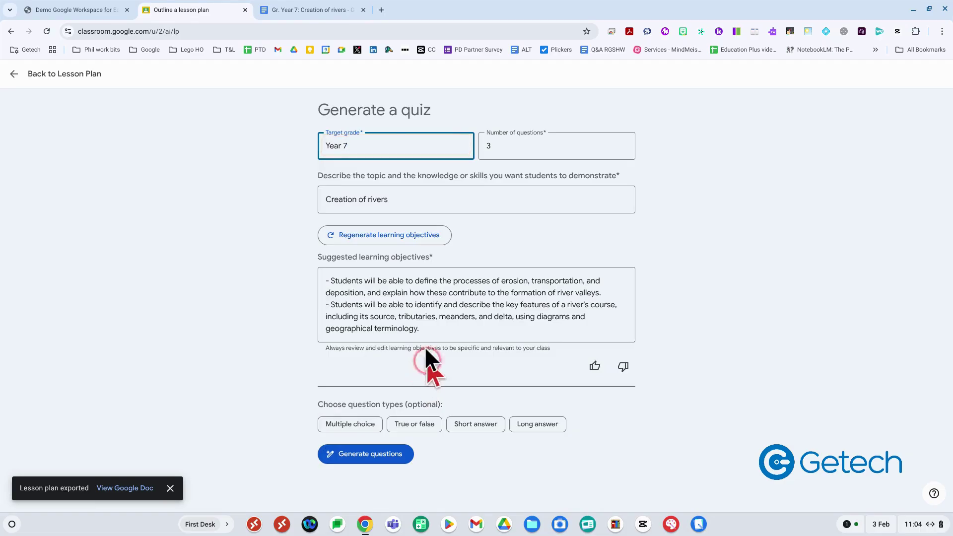
click(510, 149)
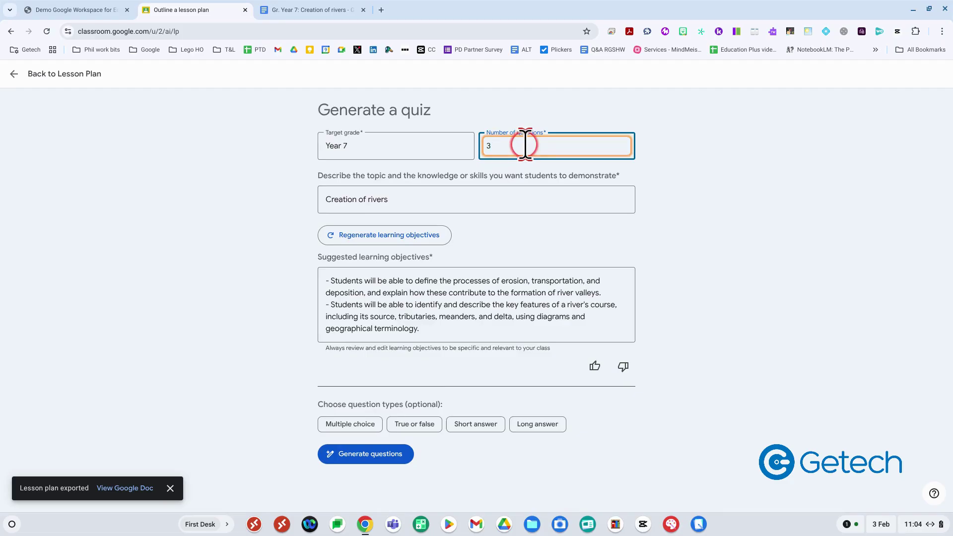
key(BackSpace)
text(7)
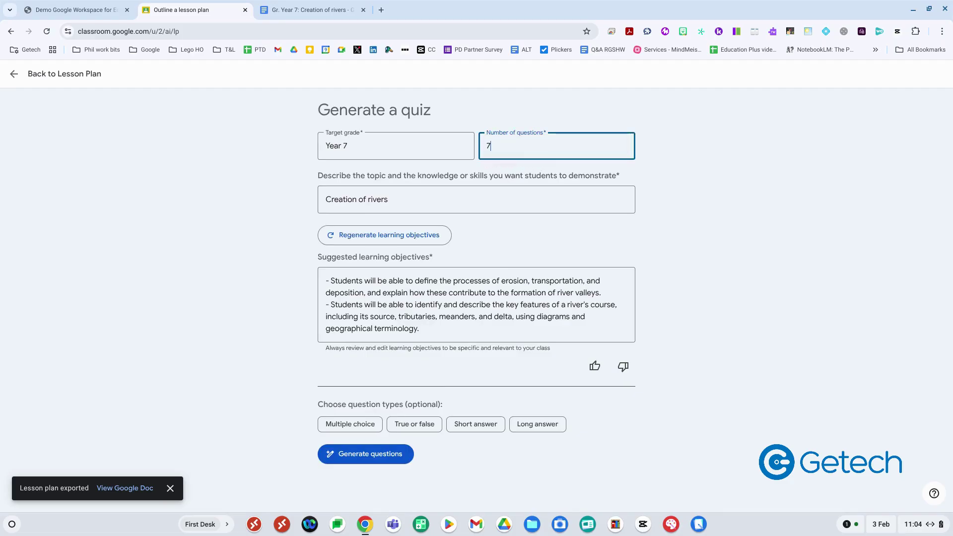
click(525, 145)
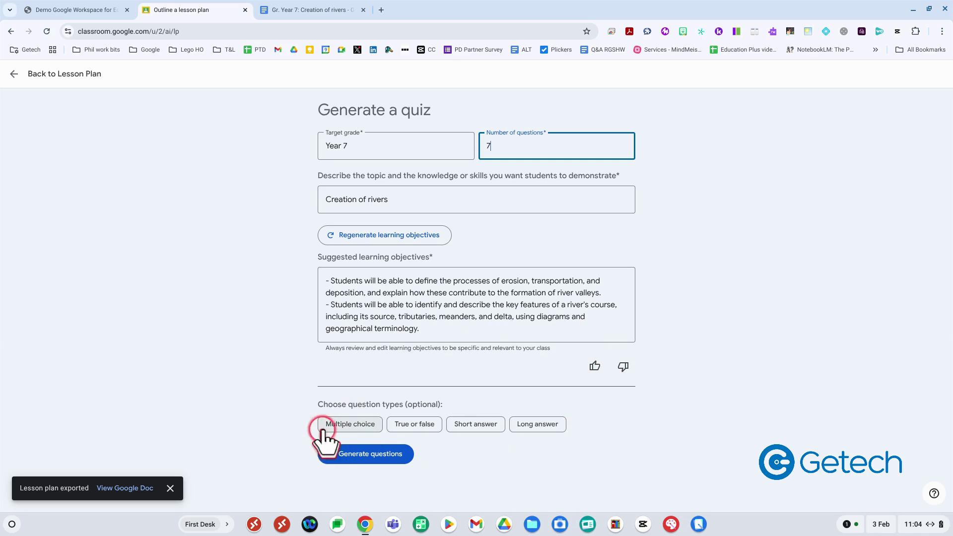
Choose the Multiple choice and True or false question types and generate the quiz questions.
click(340, 425)
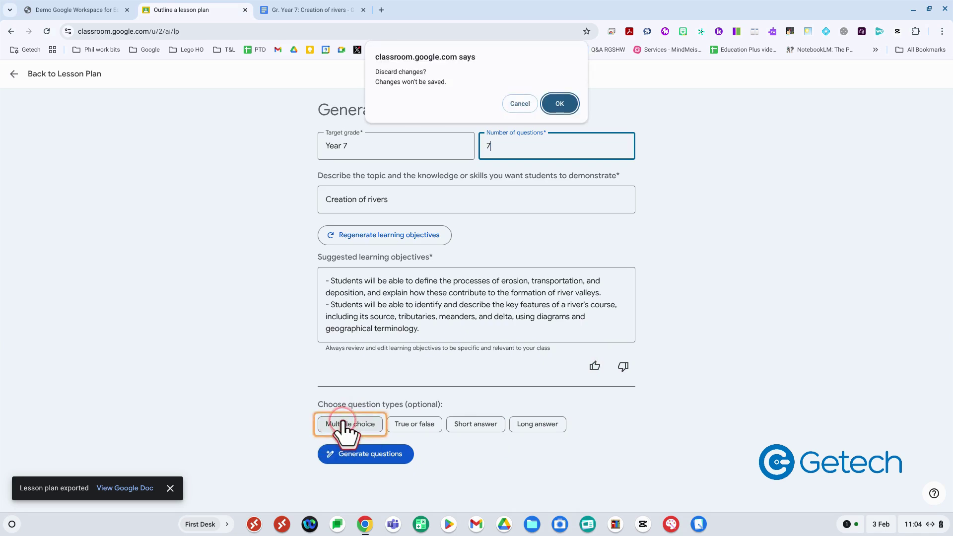
click(561, 103)
click(445, 422)
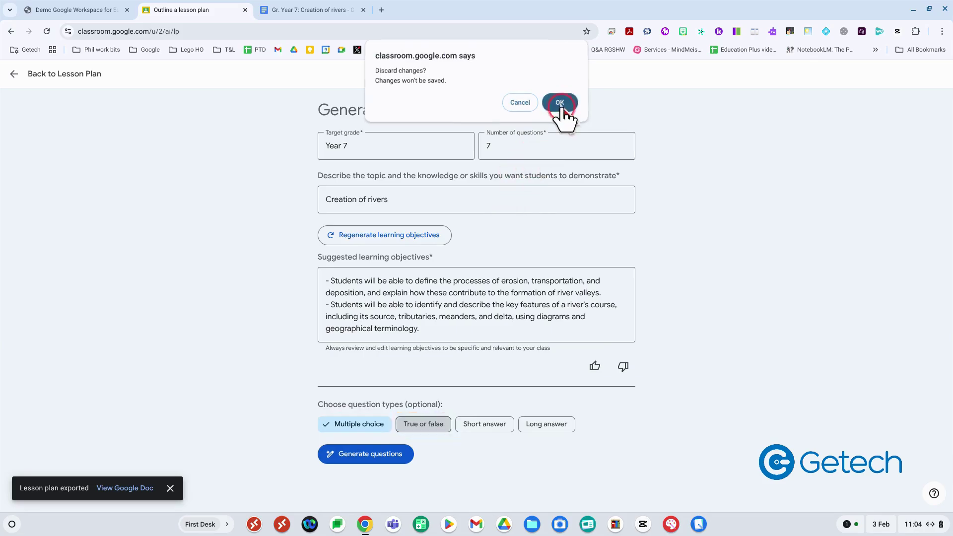
click(560, 104)
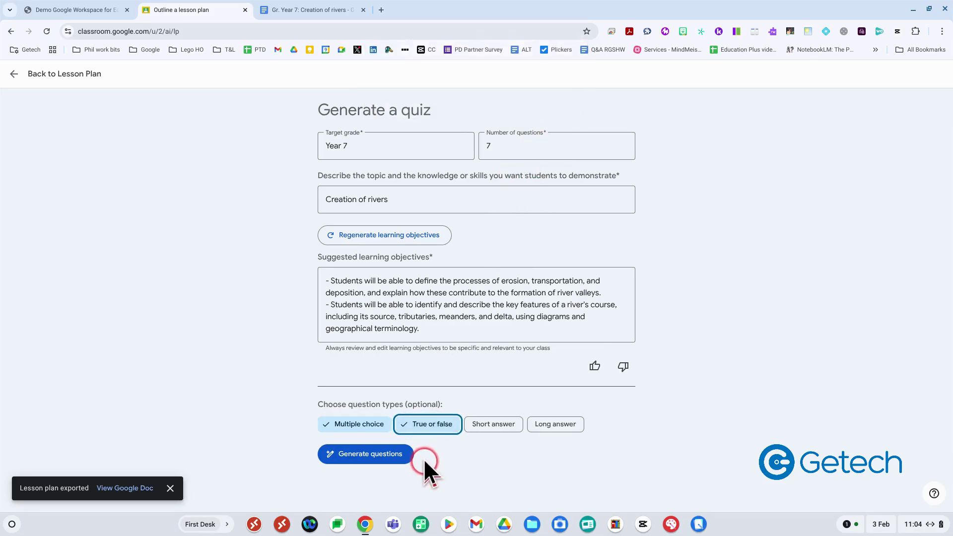
click(370, 453)
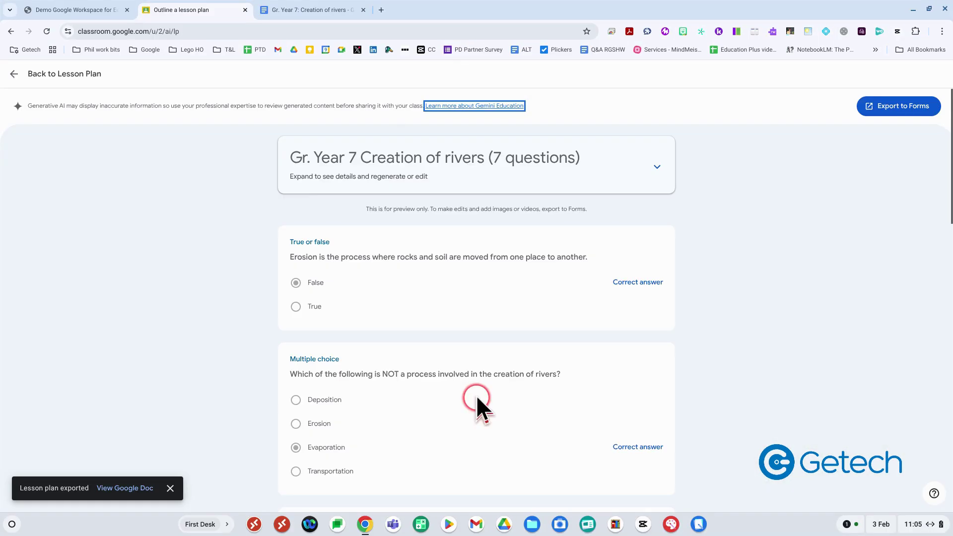
Review the generated rivers quiz questions and export the quiz to Google Forms.
scroll(476, 392, down, 3)
scroll(478, 389, down, 6)
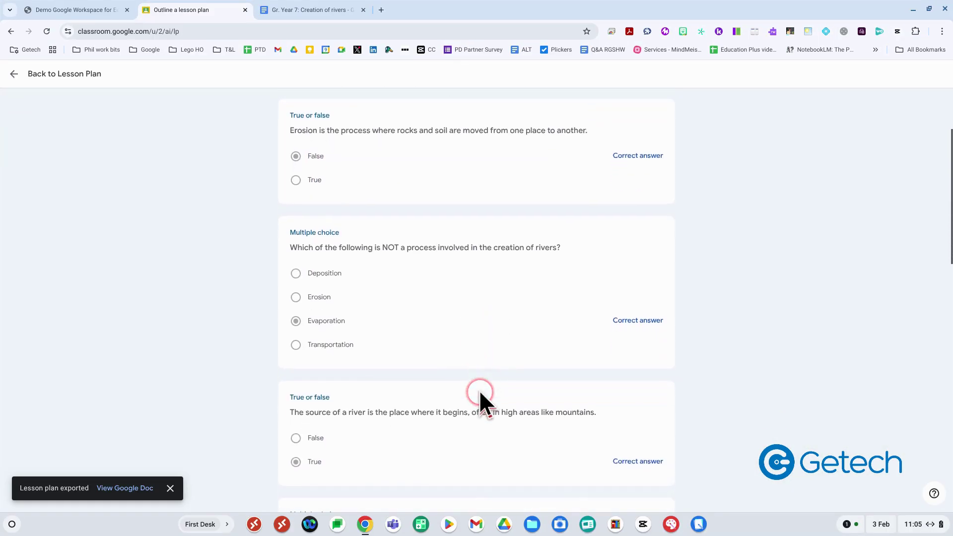
scroll(479, 389, down, 6)
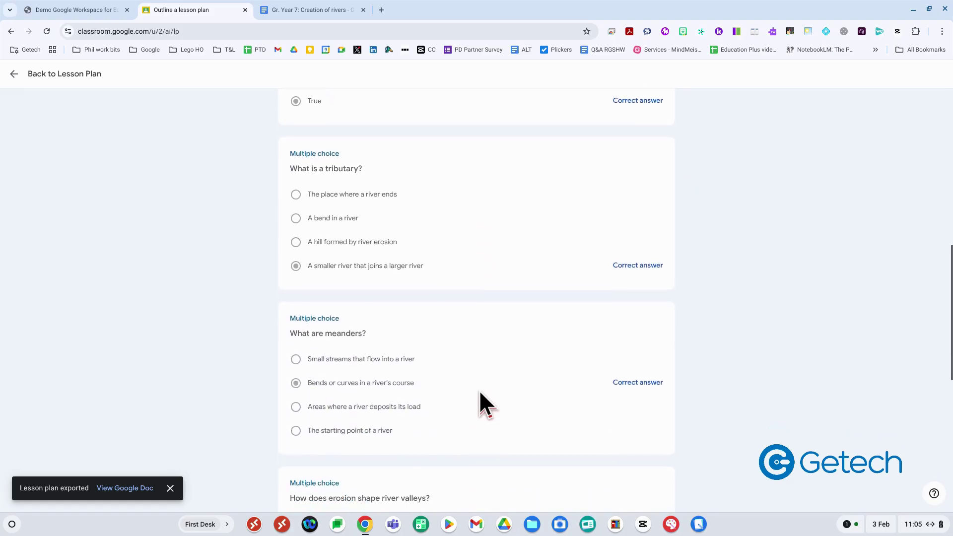
scroll(478, 389, down, 3)
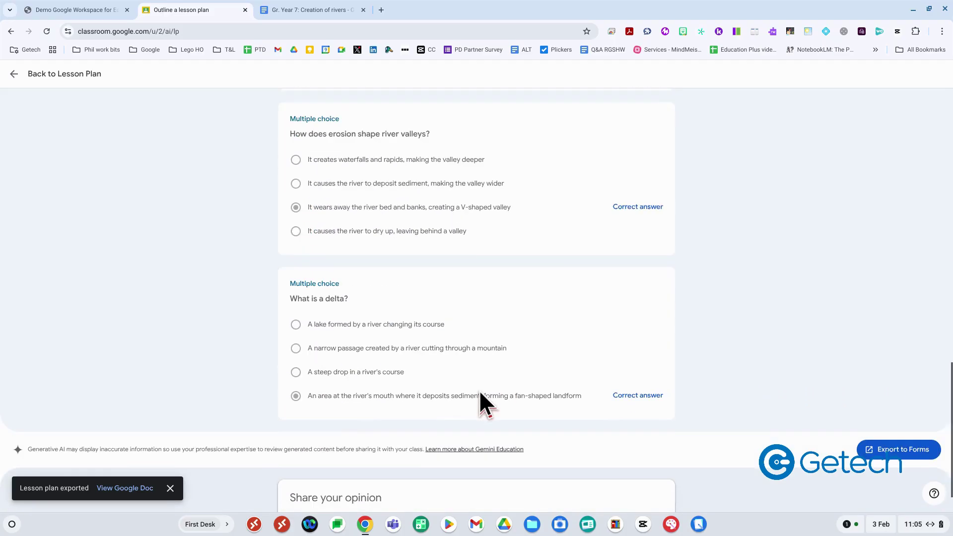
click(887, 404)
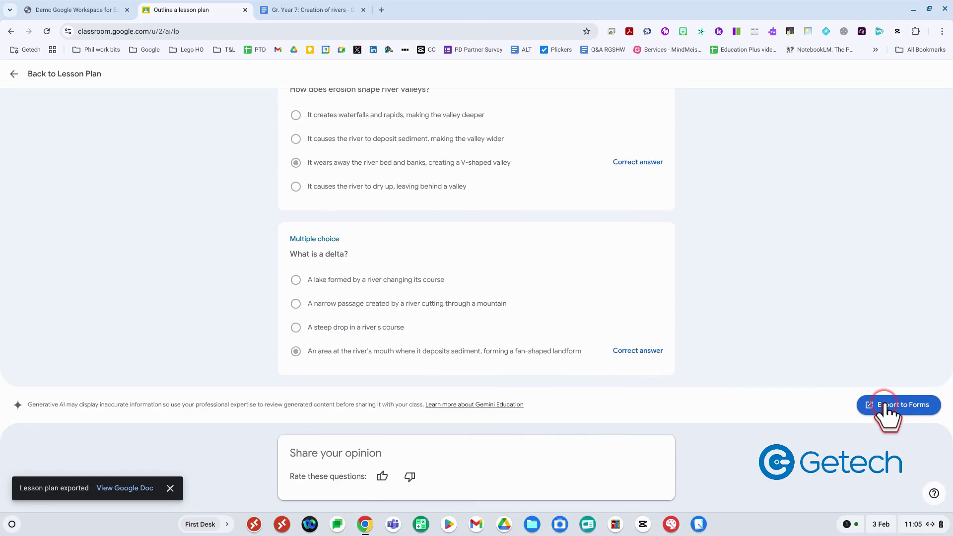
click(925, 404)
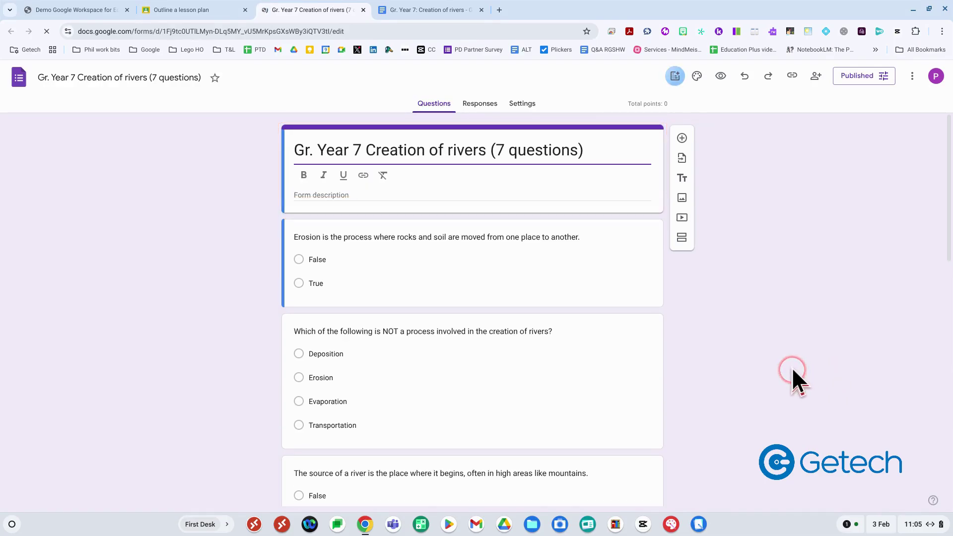
Return from the exported form to the Classroom lesson plan, discarding the unsaved quiz preview.
click(201, 10)
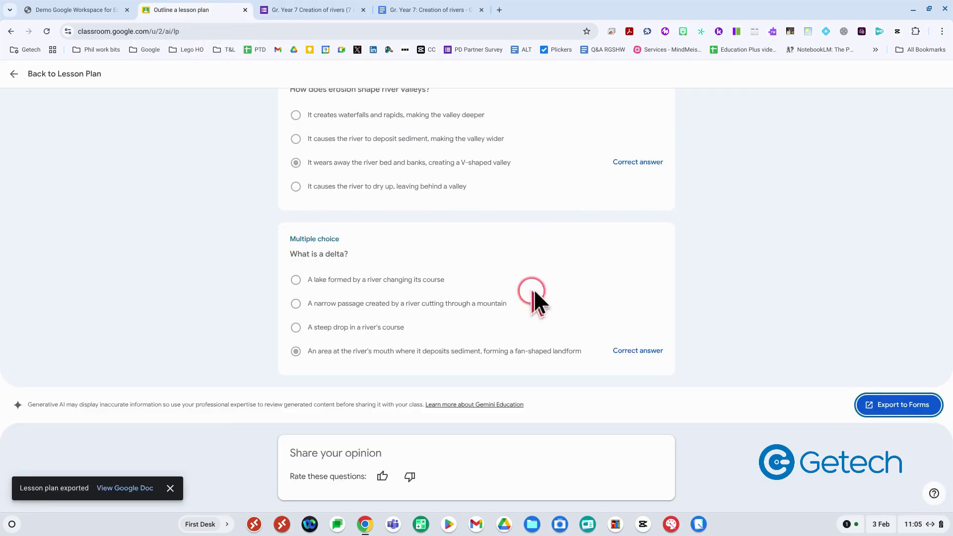
scroll(532, 278, up, 15)
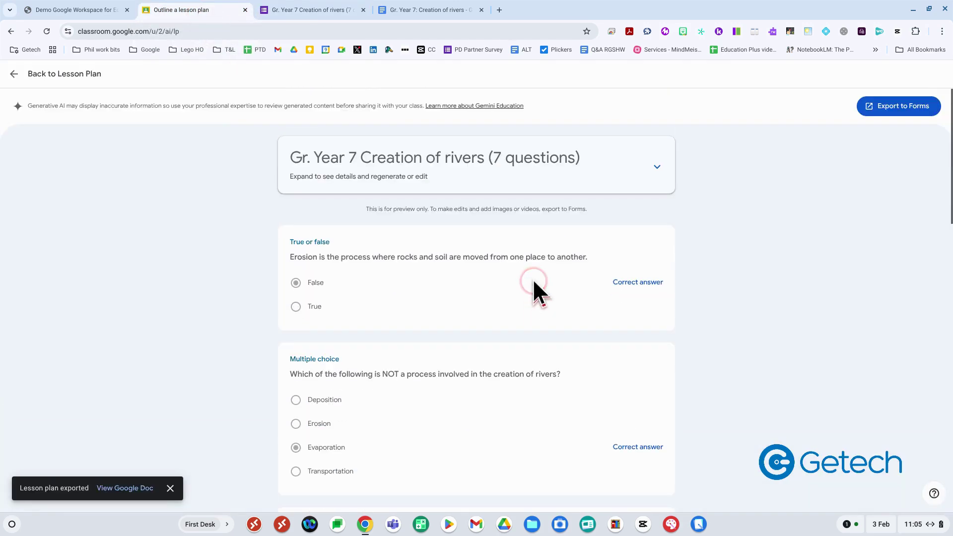
click(14, 74)
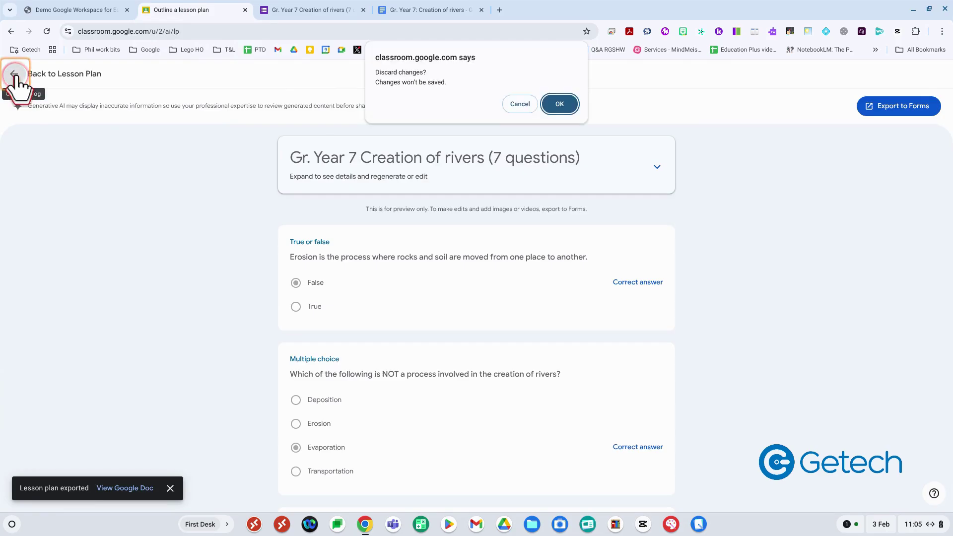
click(559, 105)
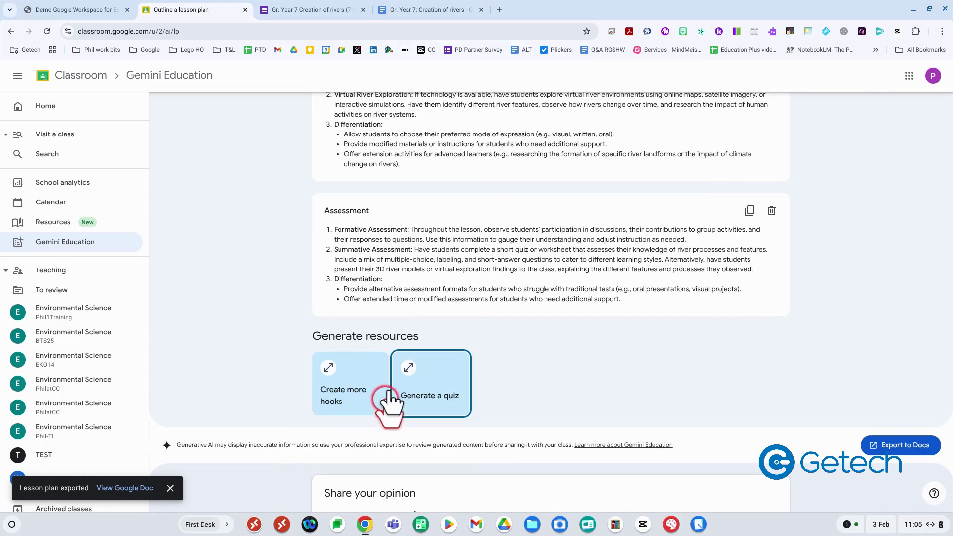
Start creating more hooks for the lesson plan and choose Movement and activity as the engagement type.
click(345, 399)
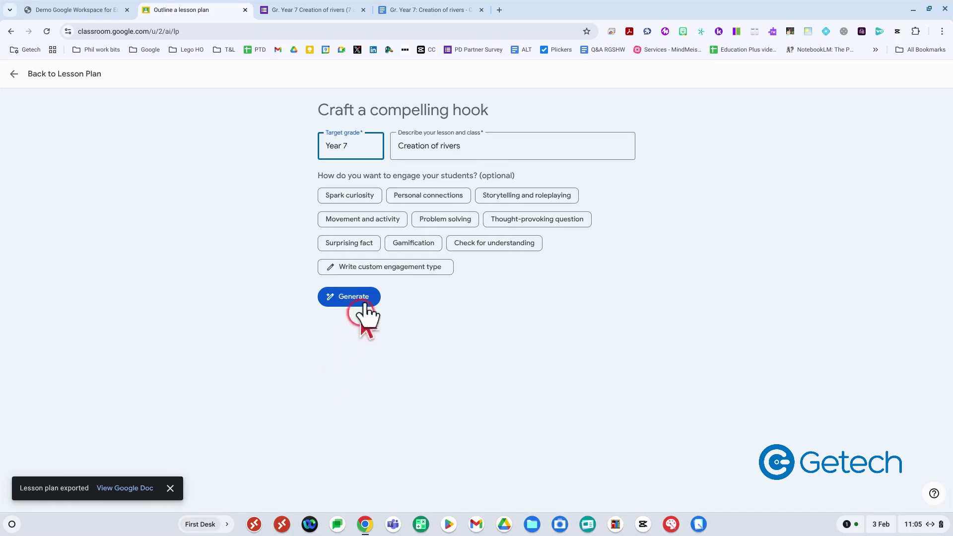
click(348, 220)
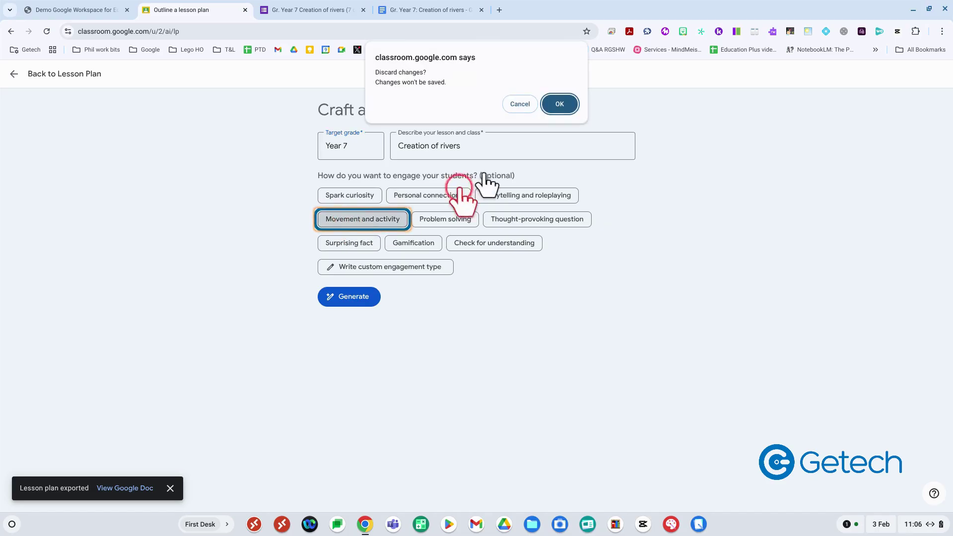
click(563, 104)
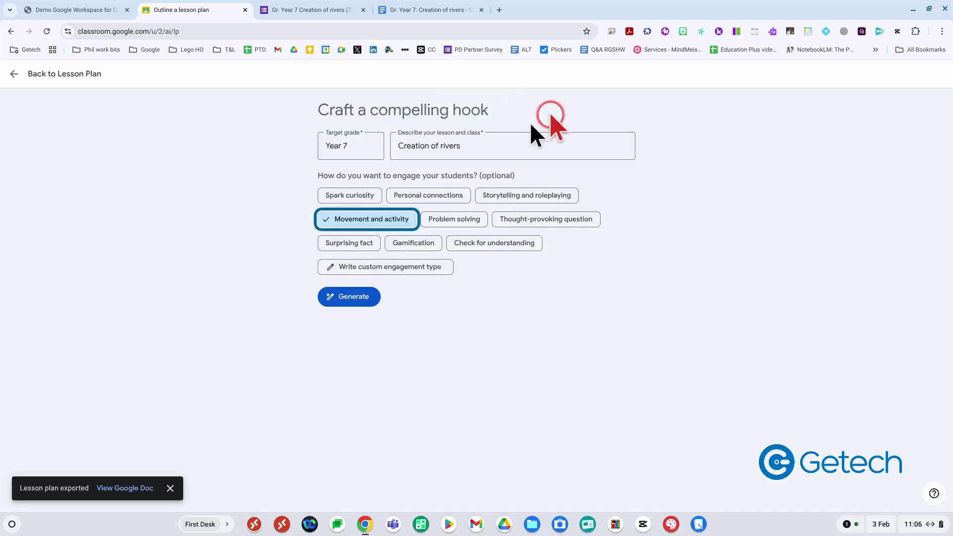
Add Spark curiosity and Thought-provoking question as engagement types, accepting the discard prompts, and generate the hooks.
click(372, 195)
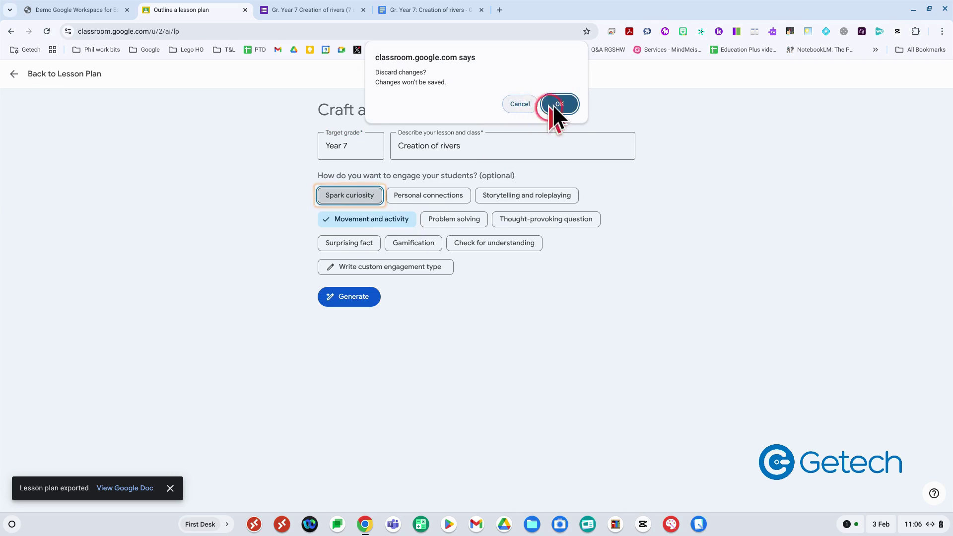
click(554, 103)
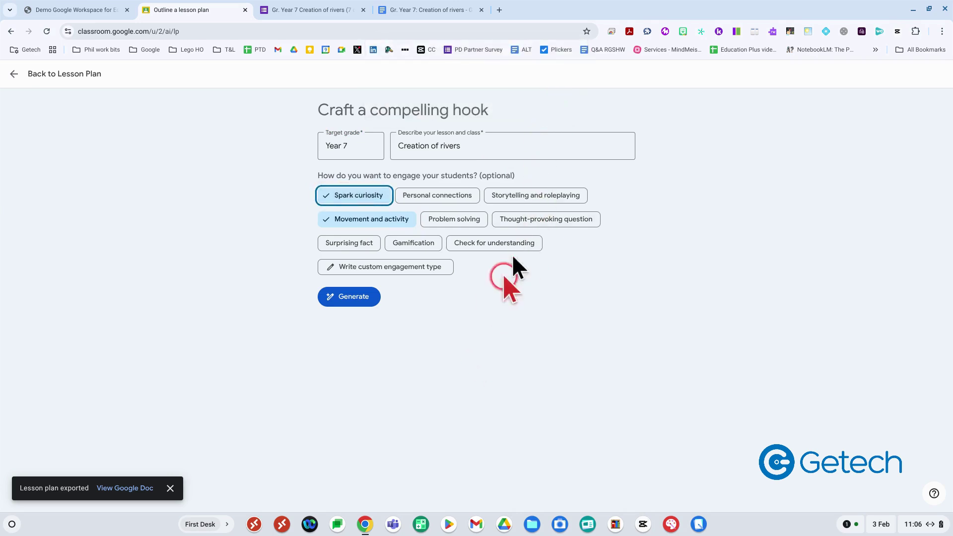
click(535, 221)
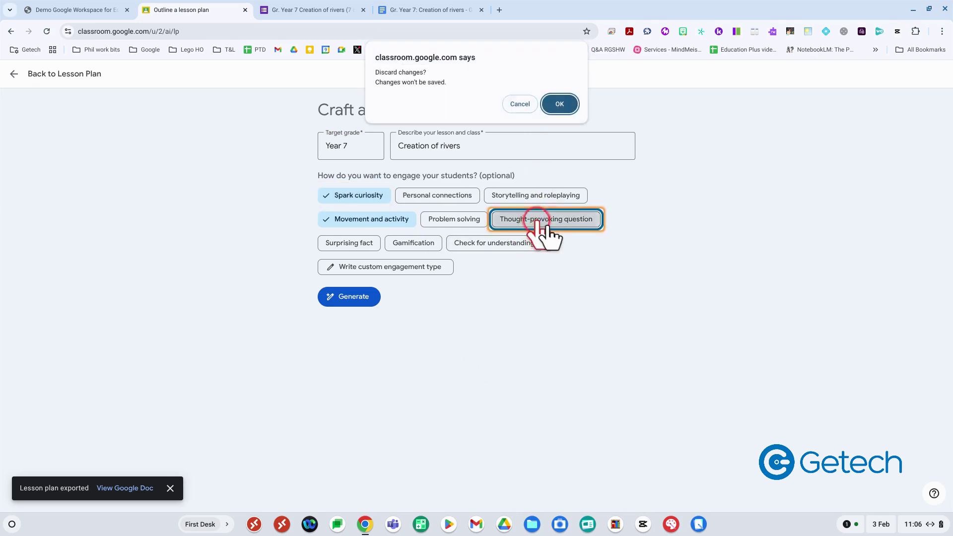
click(562, 102)
click(344, 297)
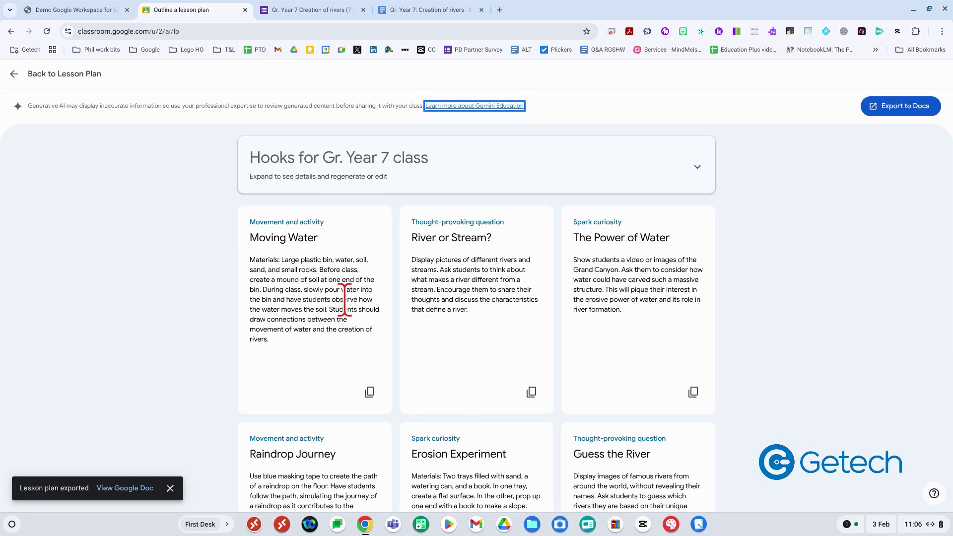
Examine the generated hook cards for the Year 7 class, from Moving Water through Guess the River.
click(311, 360)
click(308, 358)
click(308, 359)
click(442, 356)
click(469, 356)
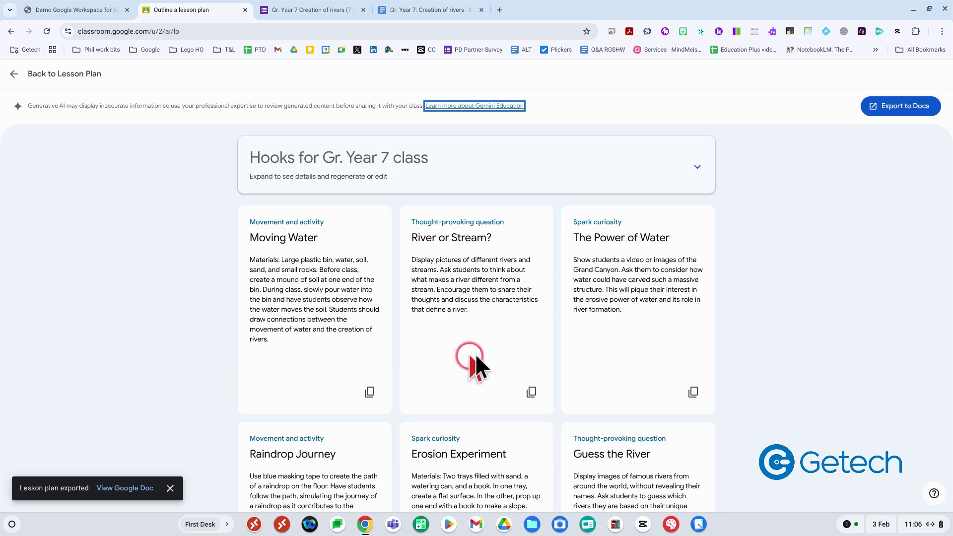
scroll(630, 347, down, 3)
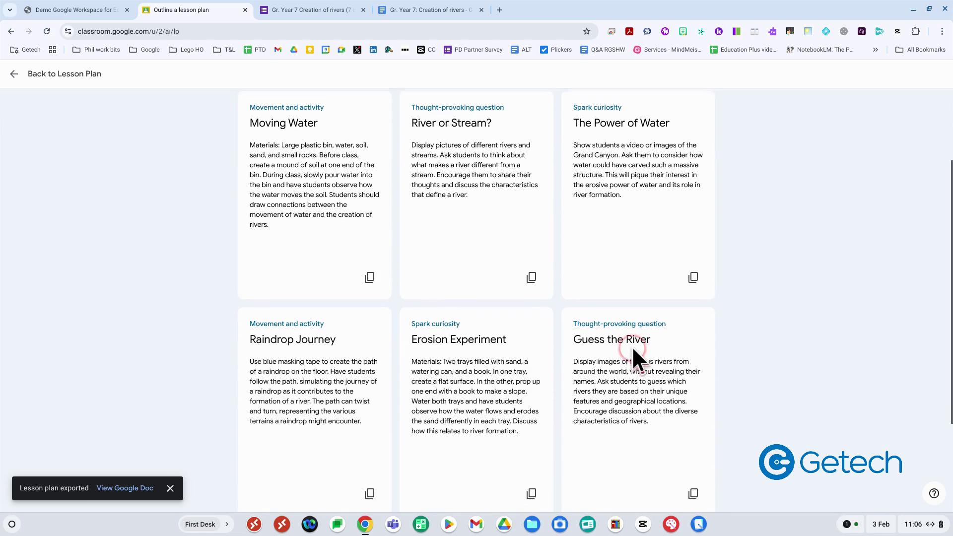
scroll(621, 345, down, 3)
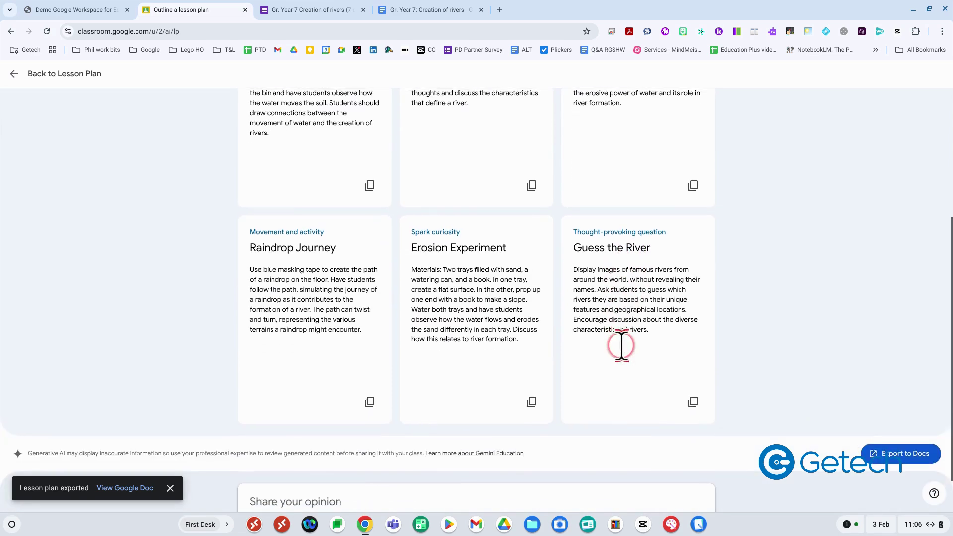
scroll(621, 343, up, 5)
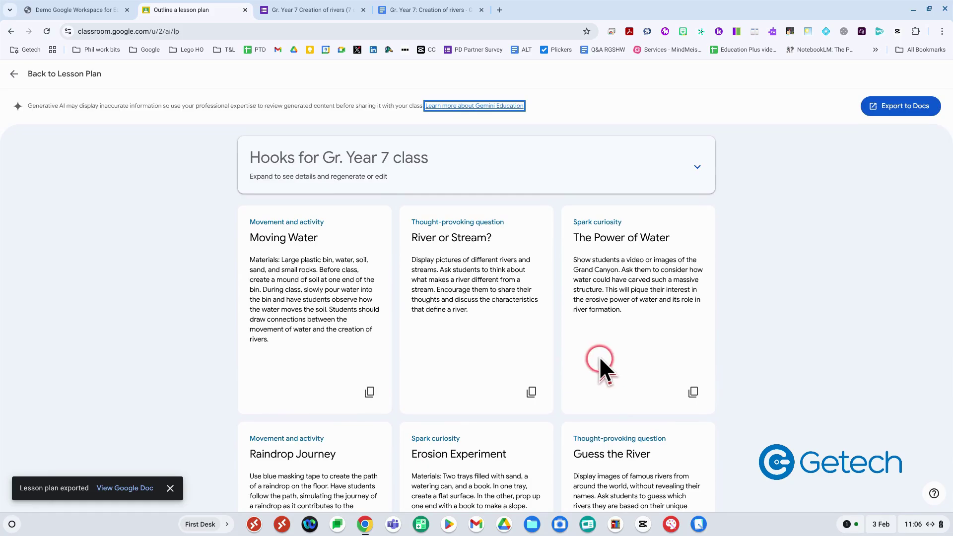
Copy the Moving Water hook's content and export the full set of hooks to Google Docs.
click(369, 393)
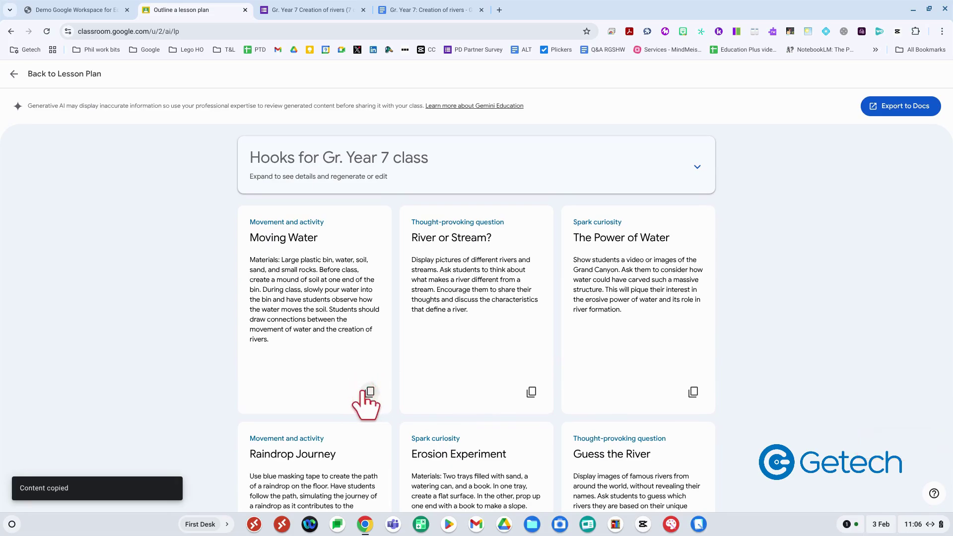
click(902, 106)
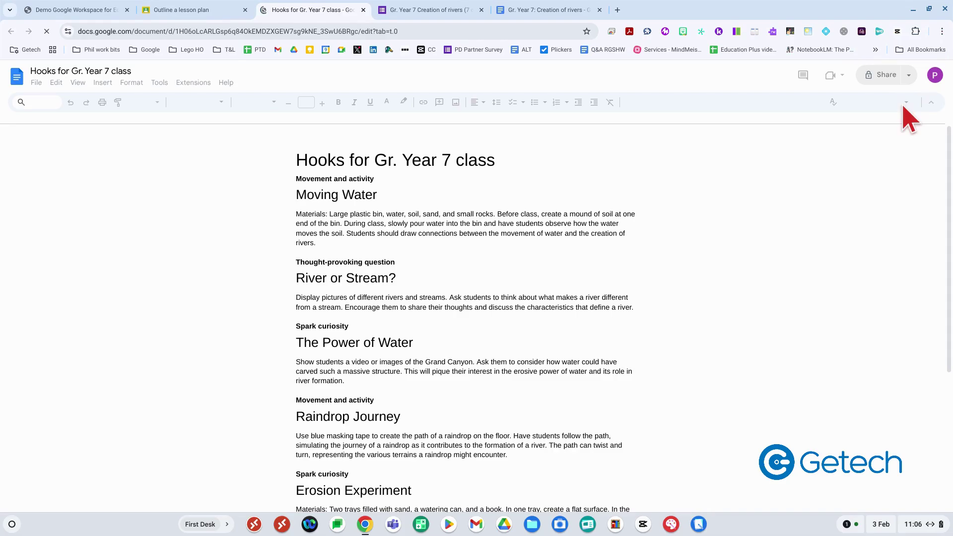
click(495, 176)
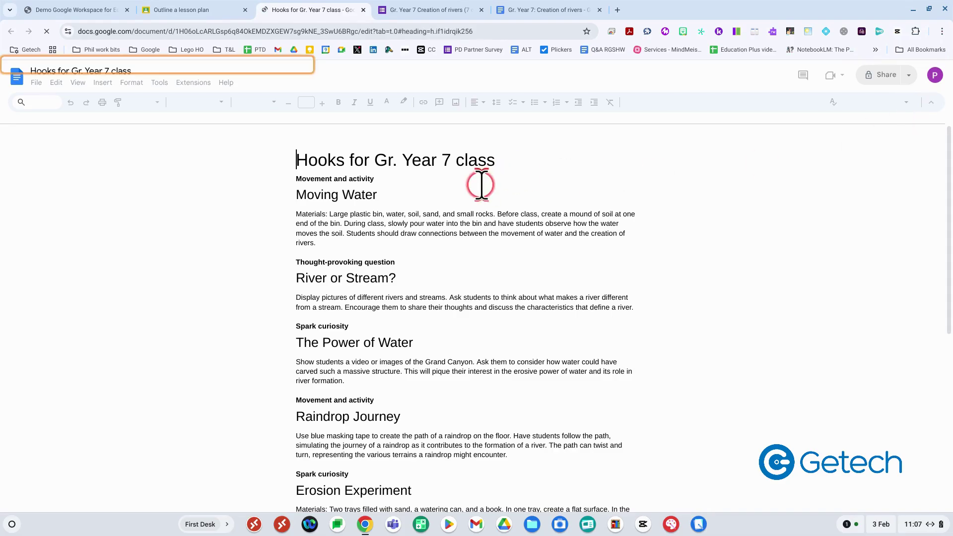